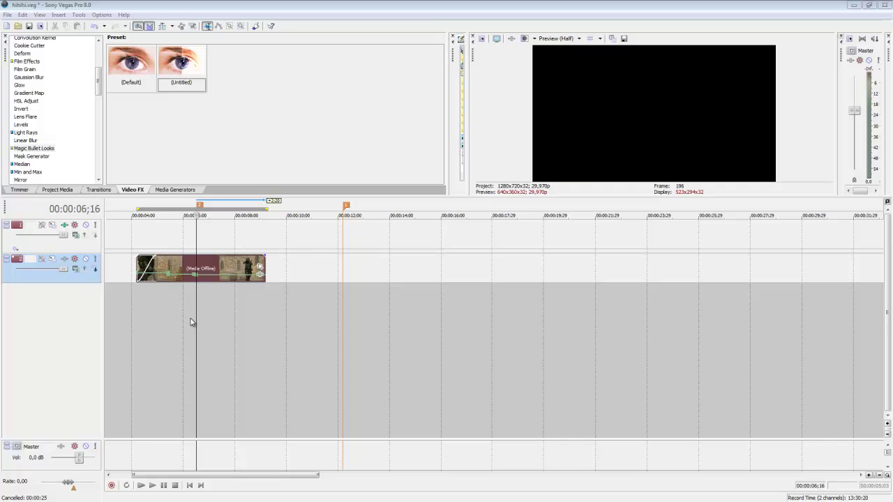
Step: Split the video clip on track 2 at 00:00:06;16
left_click(191, 319)
mouse_move(191, 315)
left_mouse_down()
mouse_move(231, 308)
mouse_move(197, 305)
mouse_move(232, 302)
mouse_move(185, 305)
mouse_move(196, 305)
left_mouse_up()
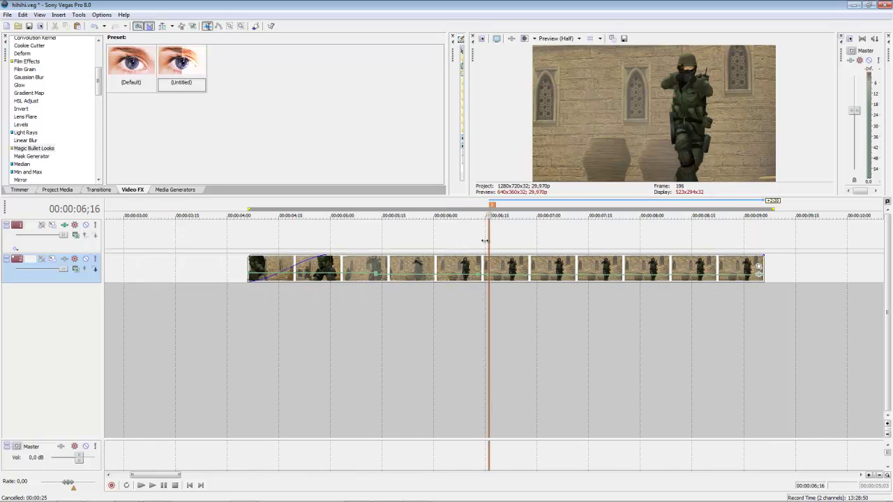
mouse_move(485, 241)
left_mouse_down()
mouse_move(447, 243)
mouse_move(488, 242)
left_mouse_up()
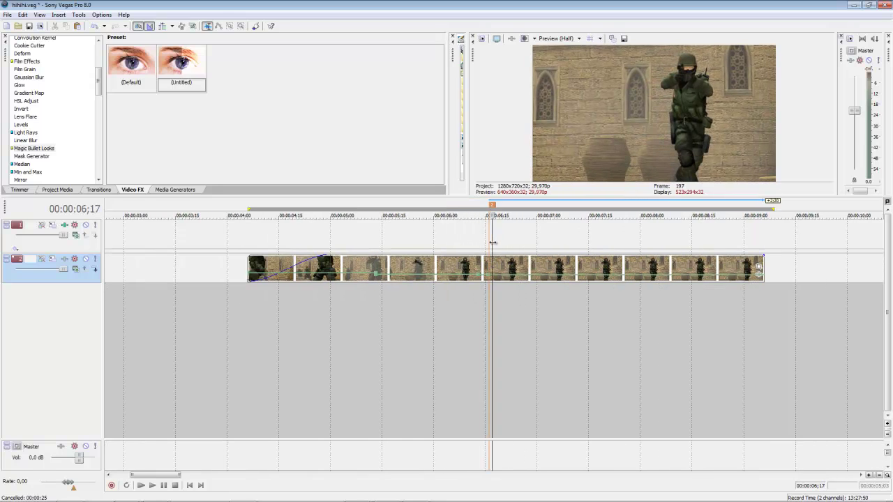
left_click(488, 259)
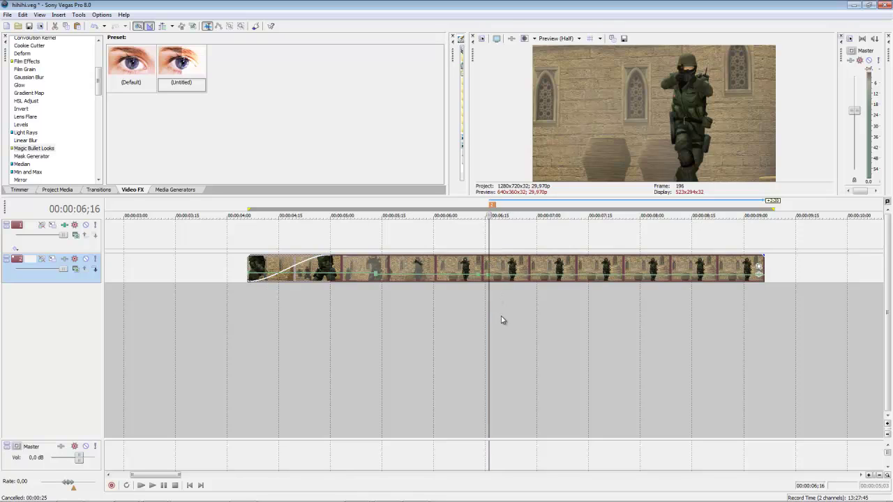
key("s")
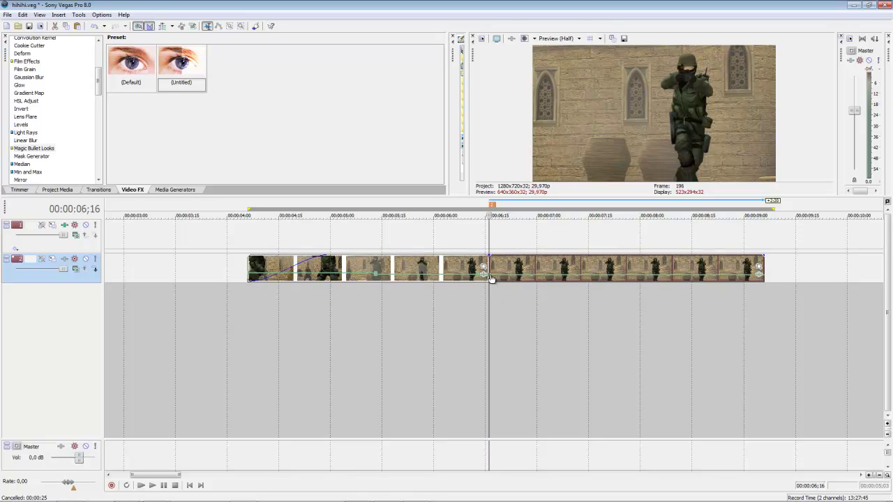
Step: Set the envelope to 0 at the start of the second clip section and check the frames across that section
right_click(490, 275)
left_click(510, 313)
type("0")
key("Return")
left_click(691, 271)
left_click(623, 270)
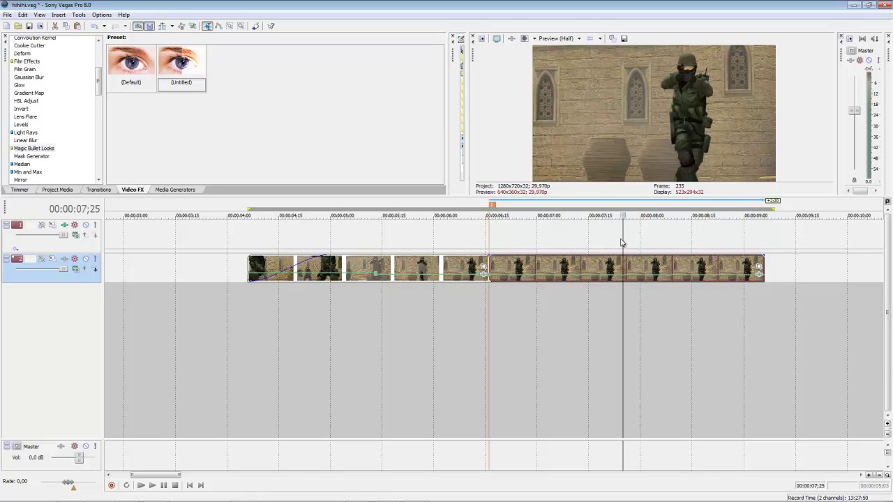
left_click(620, 240)
left_click_drag(621, 238, 592, 257)
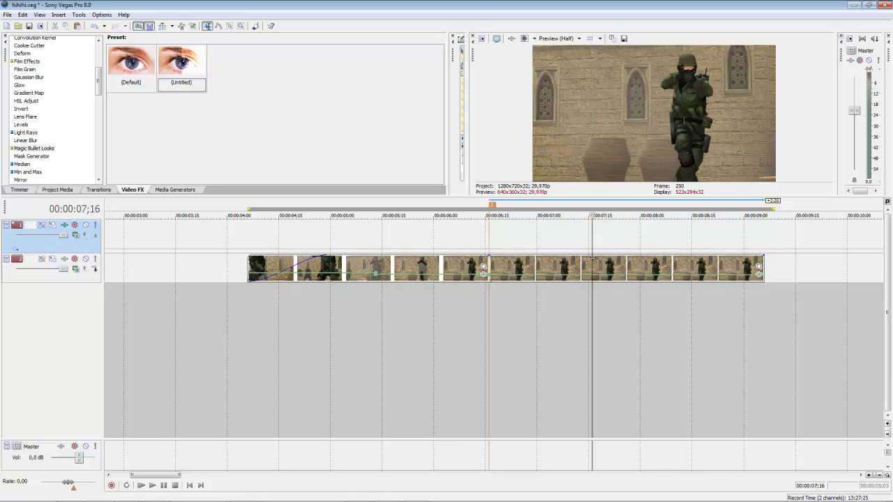
Step: Open Event Pan/Crop for the second clip section and get the mask ready for drawing with the anchor creation tool
left_click(759, 269)
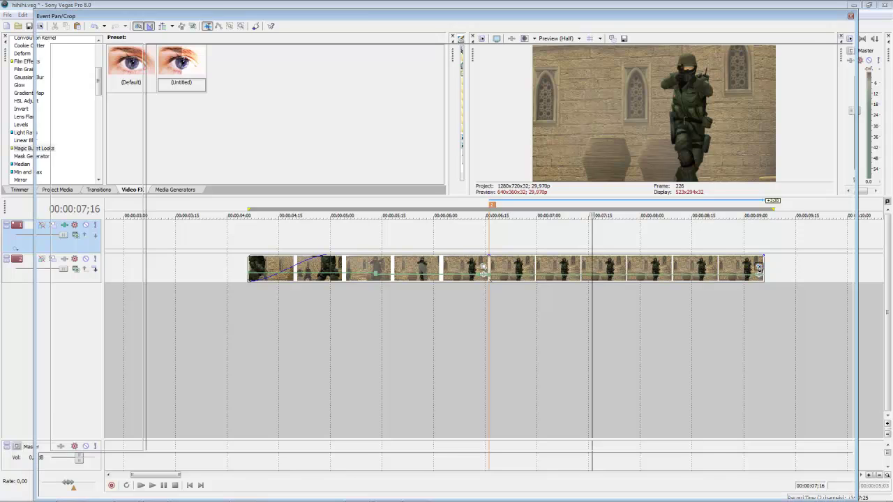
left_click(54, 464)
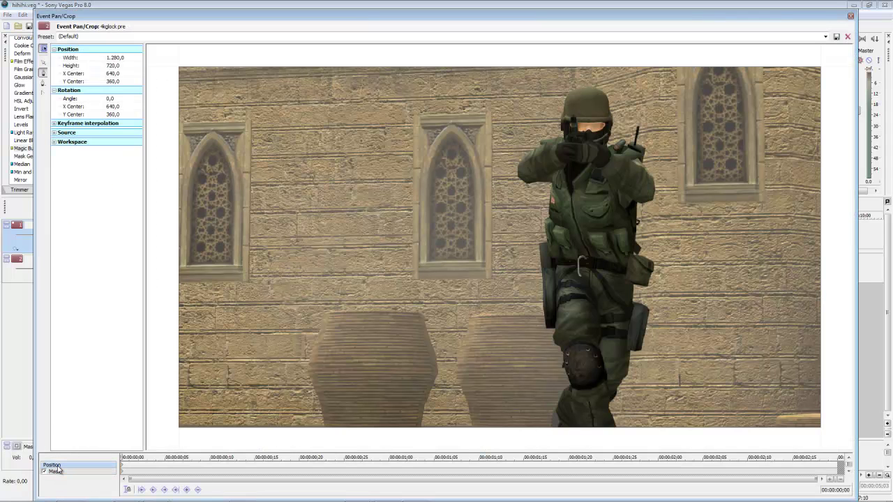
left_click(58, 472)
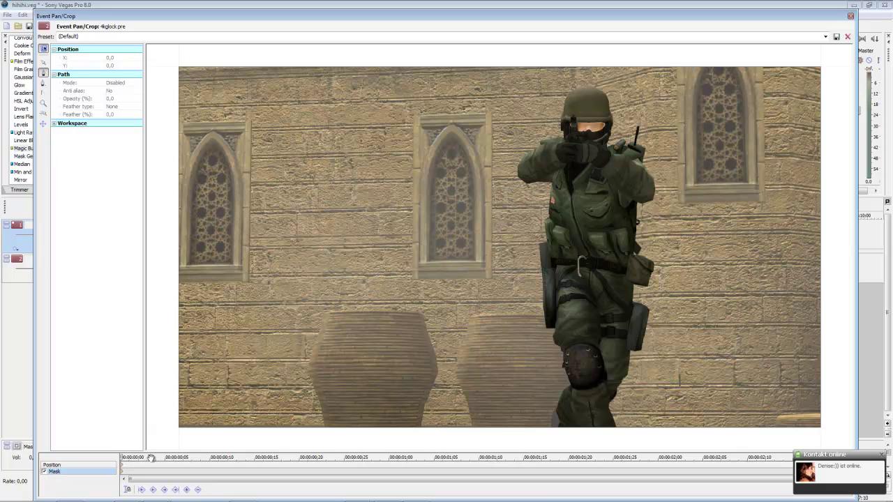
left_click(44, 74)
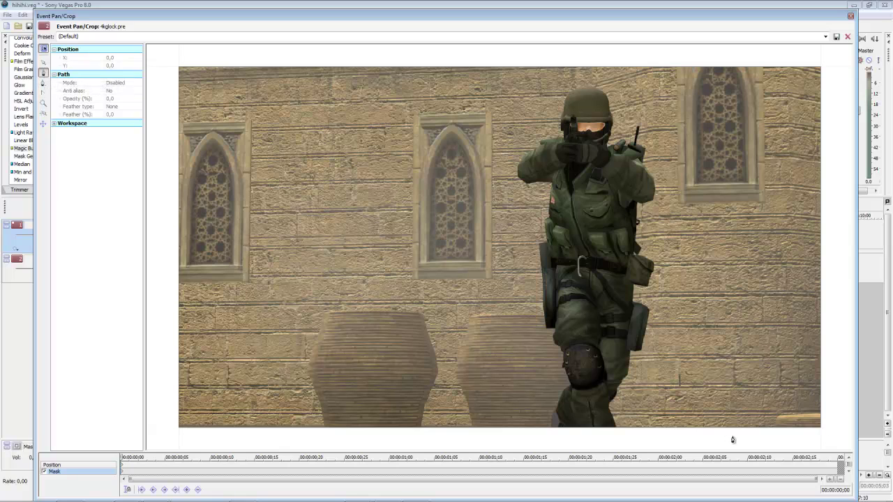
Step: Start the mask path just below the frame under the soldier and trace up the left-hand leg and thigh holster edge
left_click(552, 434)
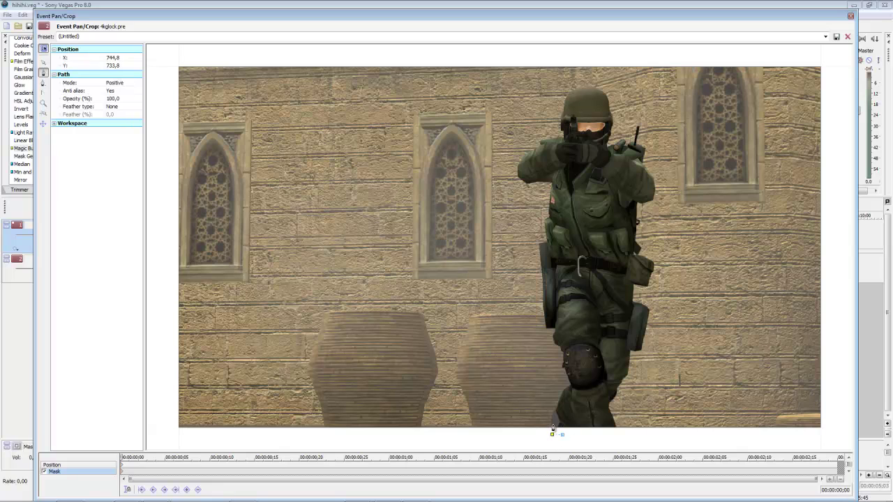
left_click(552, 423)
left_click(563, 392)
left_click(572, 385)
left_click(563, 356)
key("ctrl+z")
left_click(564, 355)
left_click(550, 330)
left_click(545, 321)
left_click(544, 272)
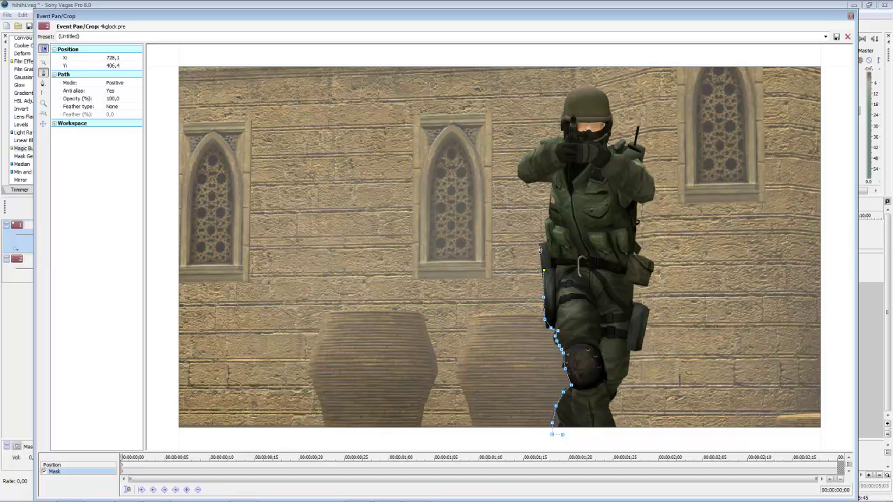
Step: Continue the mask path up the left-hand side of the torso and around the elbow to the upper arm
left_click(548, 244)
left_click(547, 221)
left_click(551, 183)
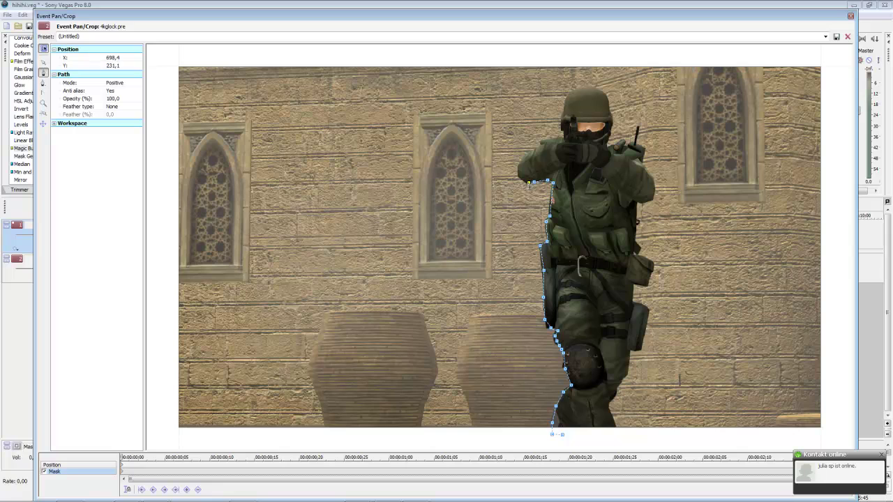
left_click(522, 179)
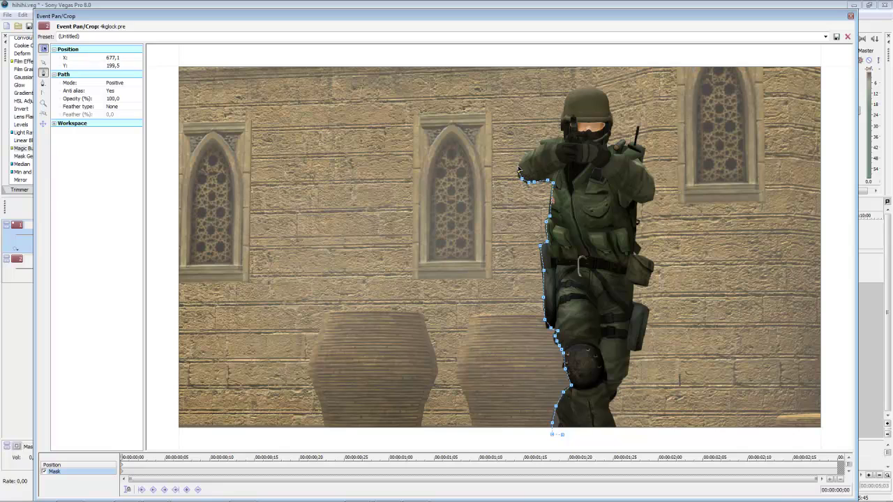
left_click(524, 155)
left_click(540, 143)
left_click(550, 140)
Step: Trace the mask path around the soldier's helmet and down the right-hand side of the face to the shoulder
left_click(564, 112)
left_click(569, 94)
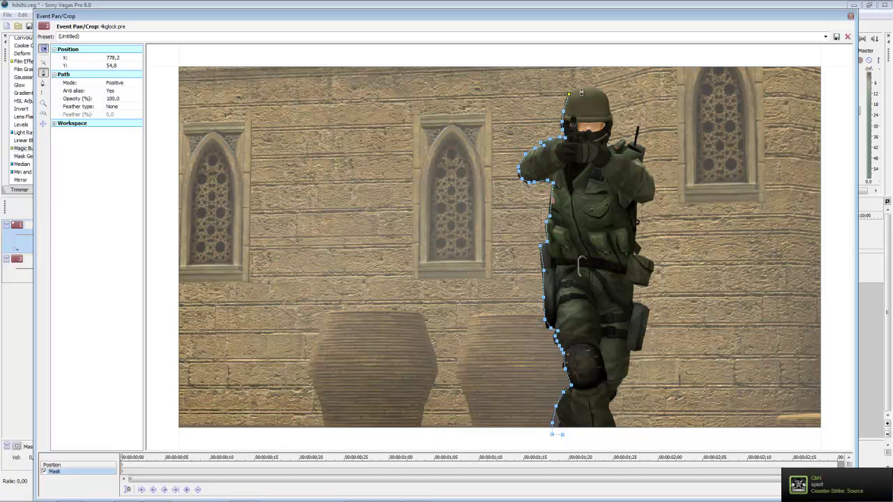
left_click(582, 88)
left_click(609, 104)
left_click(610, 111)
left_click(611, 120)
left_click(612, 128)
left_click(607, 142)
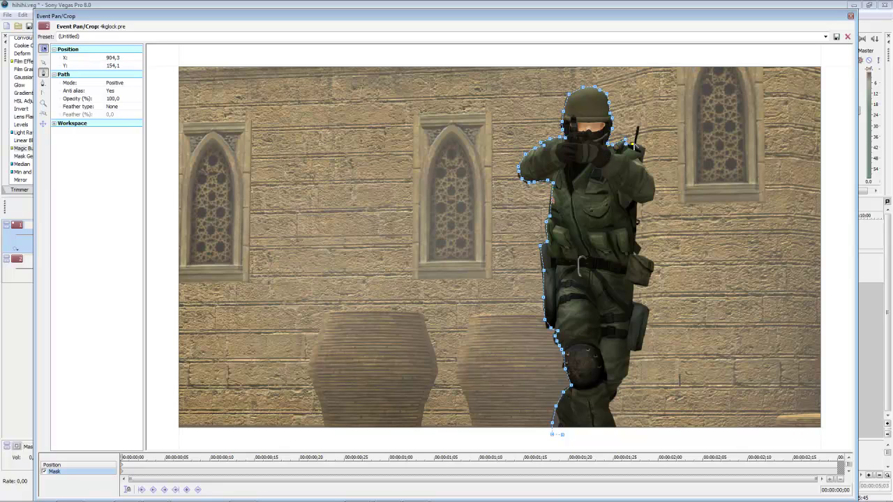
Step: Trace the mask path around the thin radio antenna behind the right-hand shoulder
left_click(637, 128)
scroll(642, 133, "up", 3)
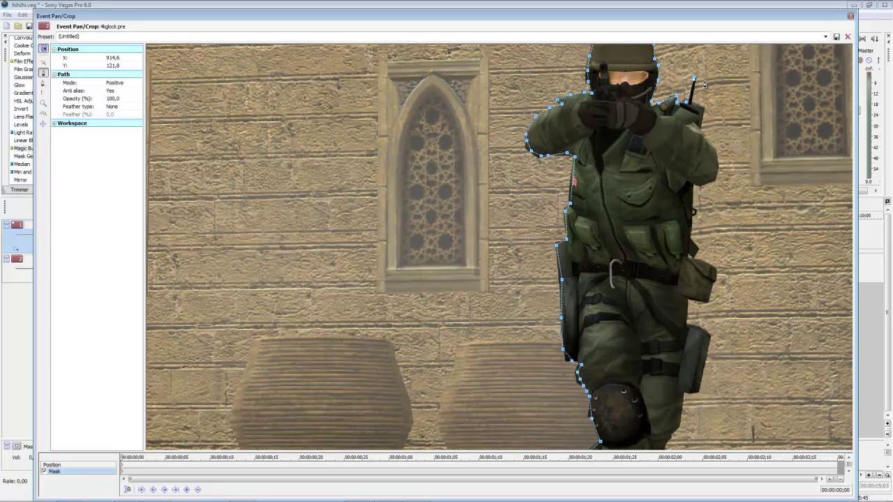
left_click(696, 80)
left_click(692, 102)
scroll(696, 82, "down", 2)
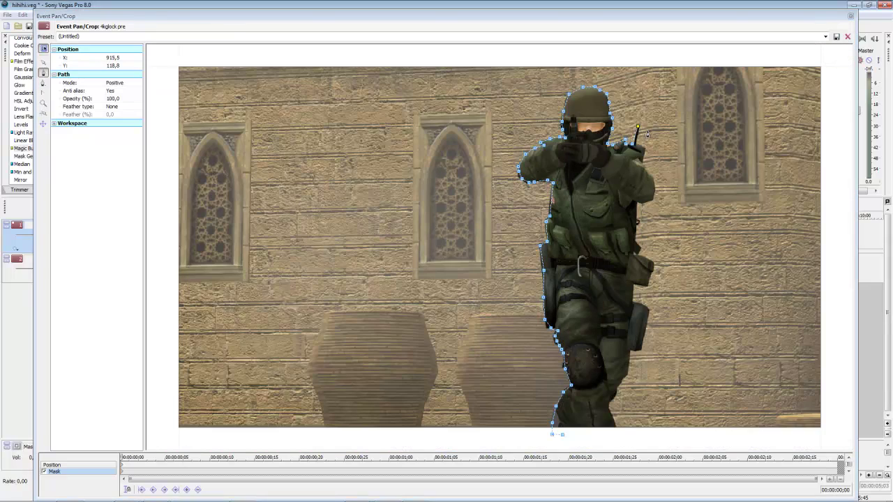
scroll(632, 131, "up", 3)
scroll(724, 77, "down", 1)
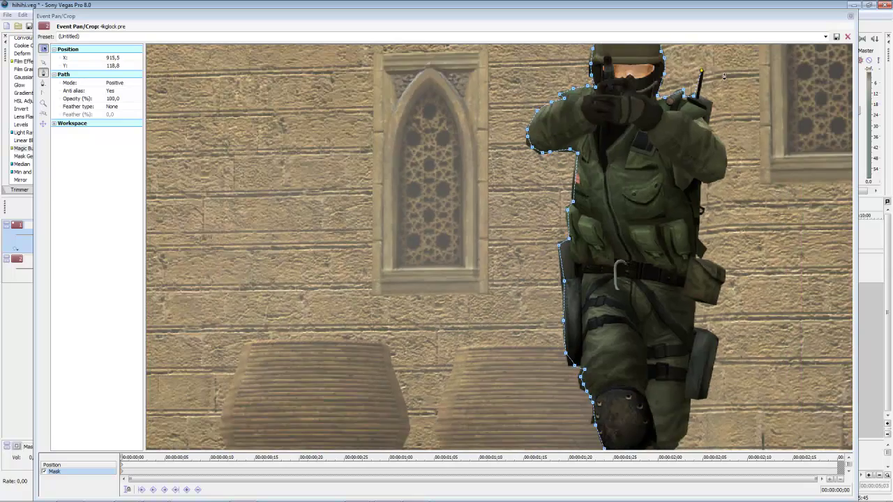
left_click(705, 74)
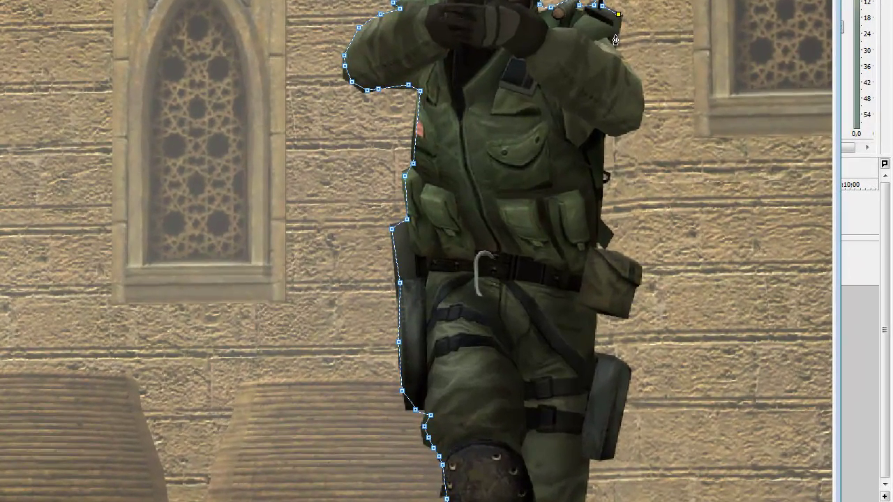
Step: Trace the mask path from the backpack around the right-hand shoulder and elbow to the underside of the arm
left_click(618, 45)
left_click(622, 63)
left_click(637, 80)
left_click(645, 100)
left_click(641, 125)
left_click(623, 136)
left_click(607, 137)
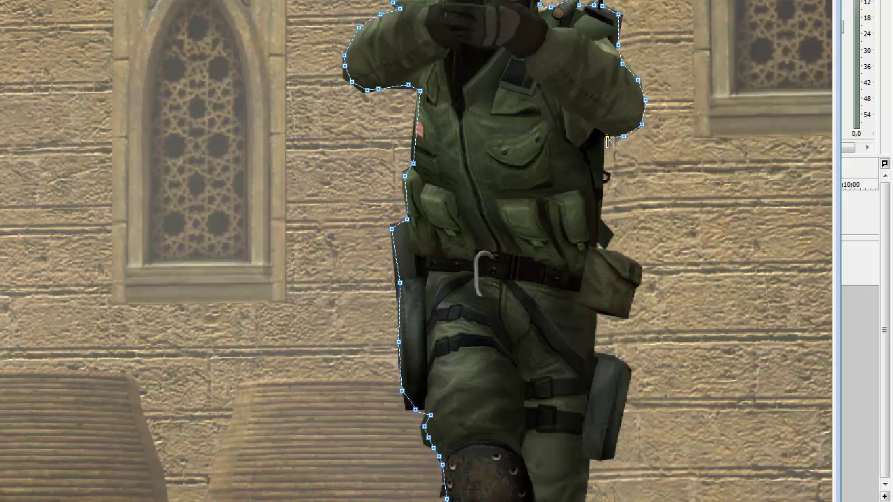
Step: Continue the mask path down the right-hand side of the torso and around the outer edge of the belt pouch
left_click(605, 172)
left_click(601, 215)
left_click(613, 237)
left_click(609, 247)
left_click(622, 252)
left_click(635, 260)
left_click(643, 268)
left_click(639, 288)
left_click(628, 315)
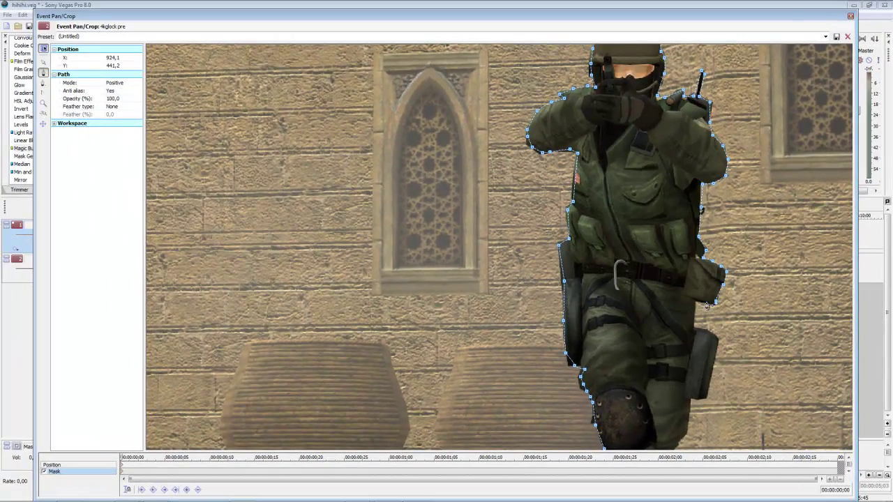
Step: Trace the mask path under the belt pouch and around the right-hand thigh holster back to the leg
left_click(699, 302)
left_click(695, 328)
left_click(715, 337)
left_click(716, 345)
left_click(706, 396)
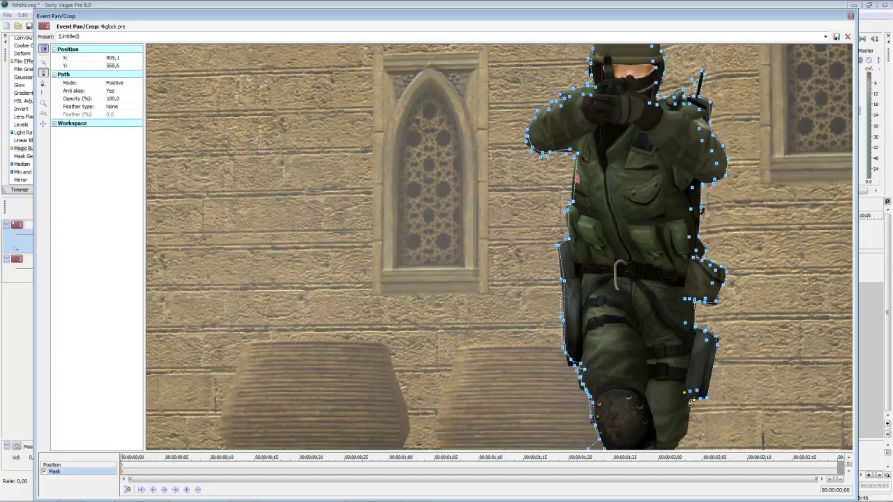
scroll(692, 403, "down", 1)
scroll(670, 397, "up", 1)
scroll(667, 397, "down", 1)
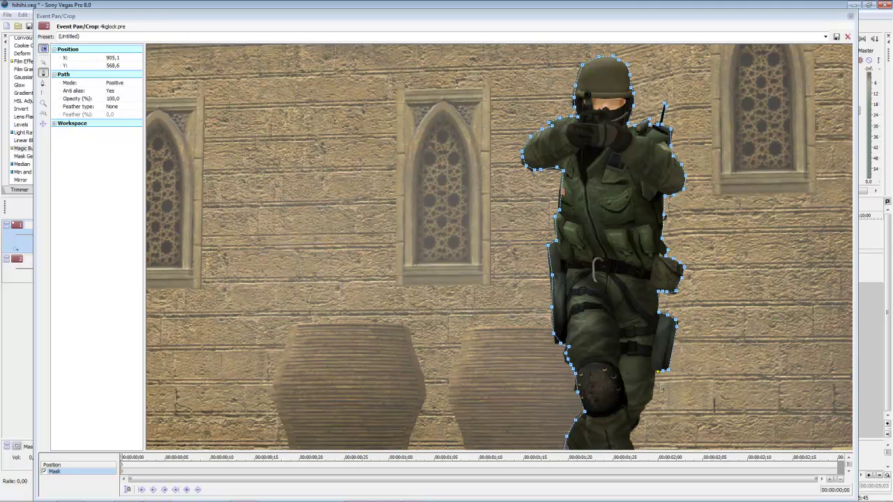
left_click(654, 371)
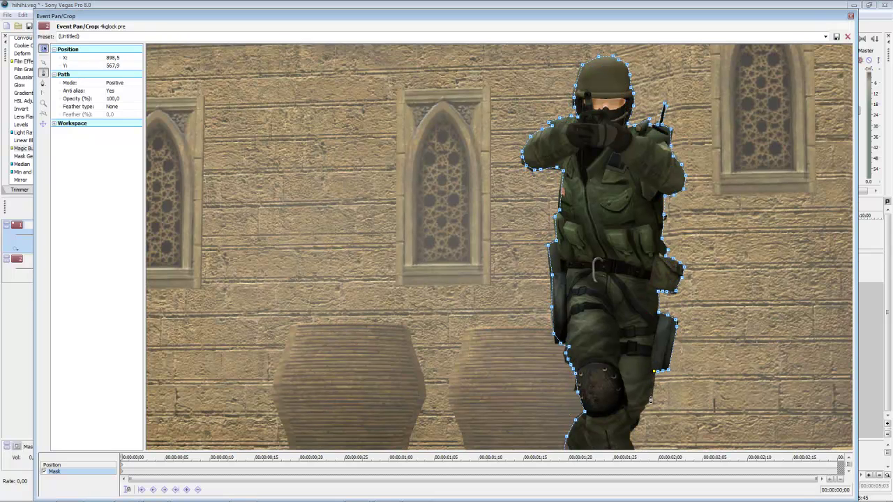
Step: Trace the right-hand lower leg to below the frame and close the mask path at its starting point
left_click_drag(652, 400, 607, 427)
scroll(628, 446, "down", 2)
left_click(576, 424)
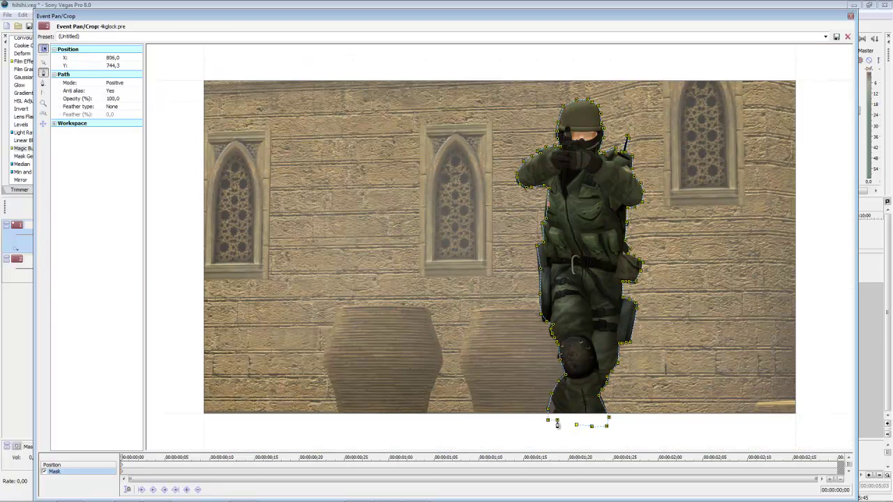
left_click(548, 419)
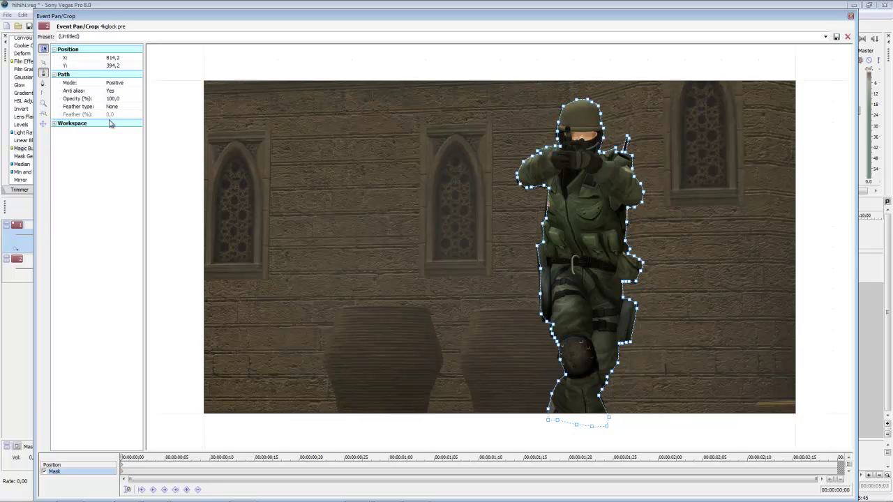
Step: Set the mask path's mode to Negative, keep anti-aliasing at Yes, and close the Event Pan/Crop window
left_click(115, 83)
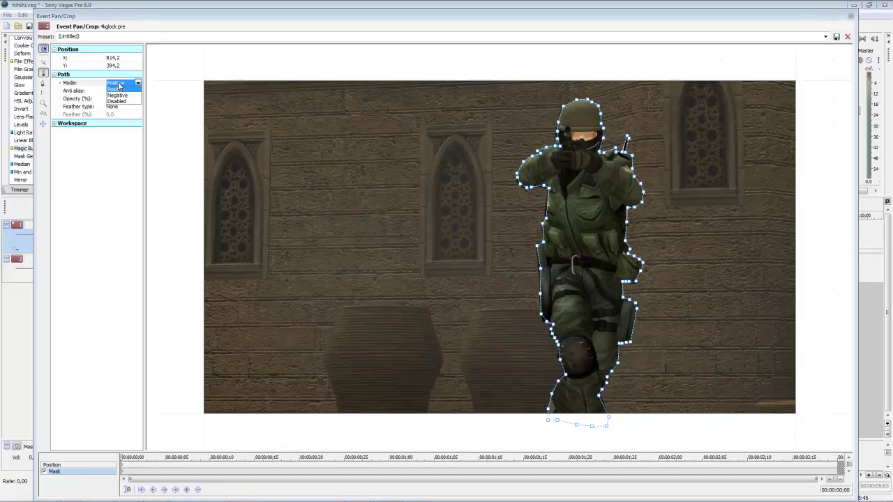
left_click(119, 95)
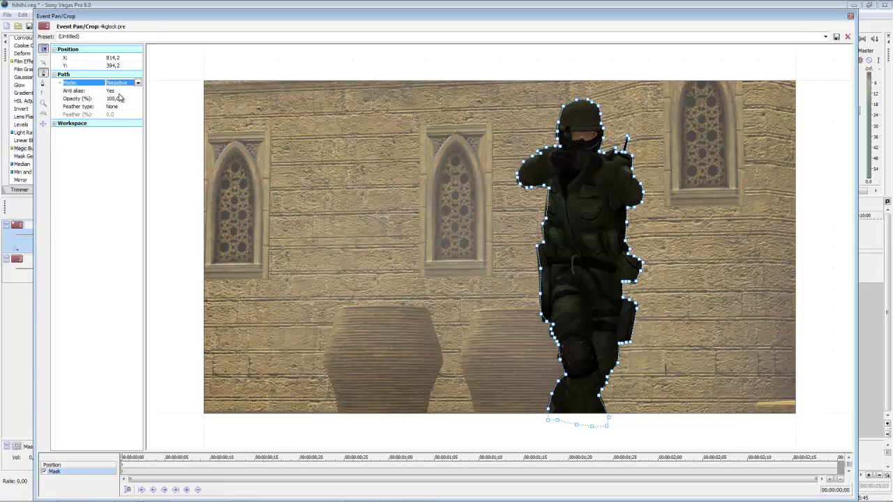
left_click(111, 92)
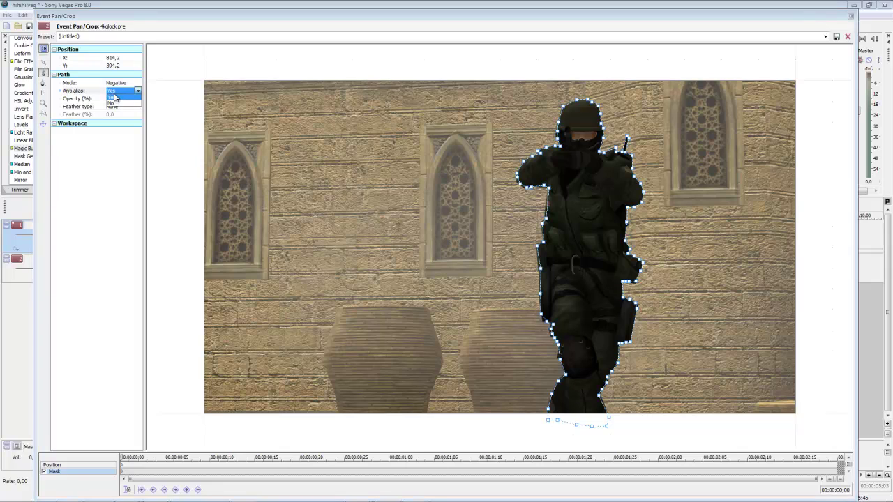
left_click(109, 132)
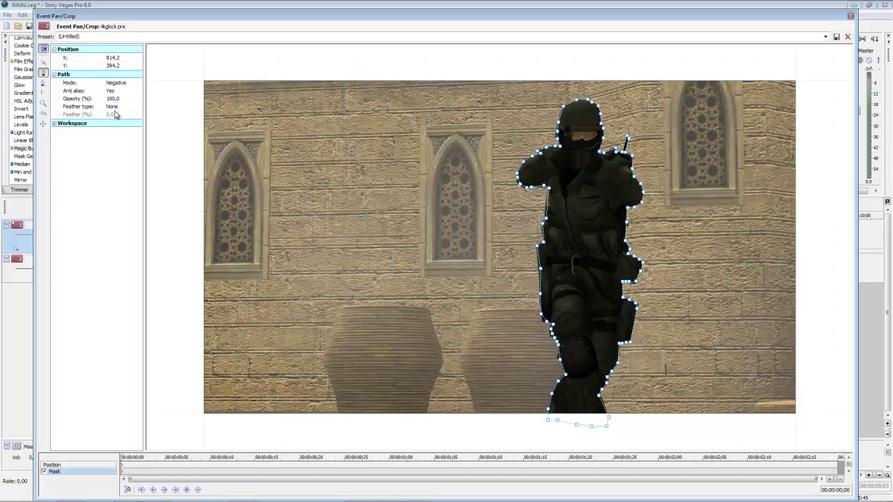
left_click(852, 16)
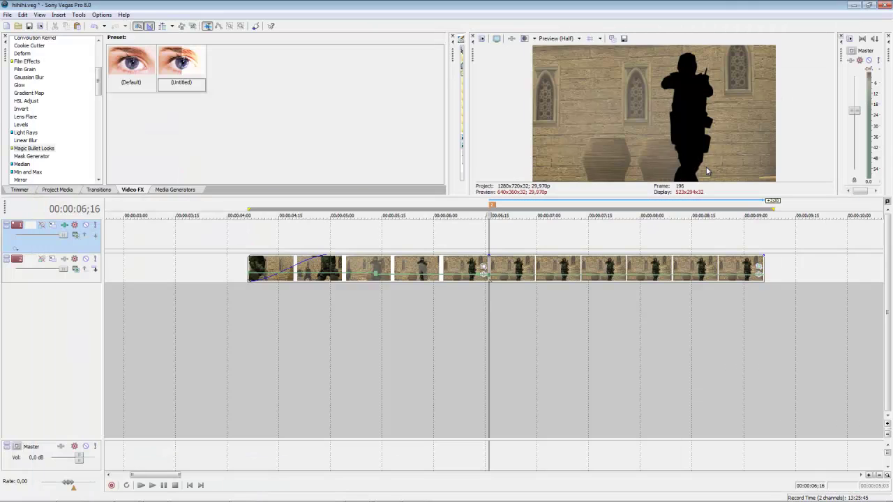
Step: Copy the masked clip section and paste it onto track 1 at 00:00:06;16, directly above the original
left_click(527, 272)
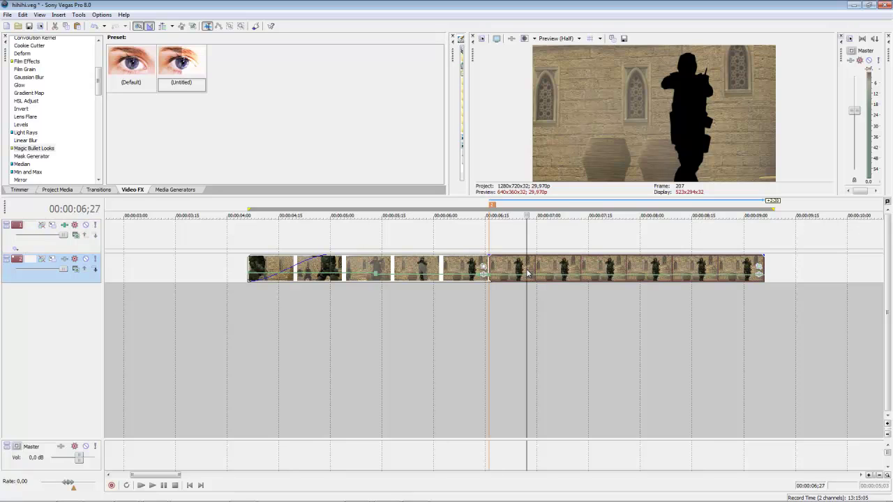
scroll(513, 314, "down", 3)
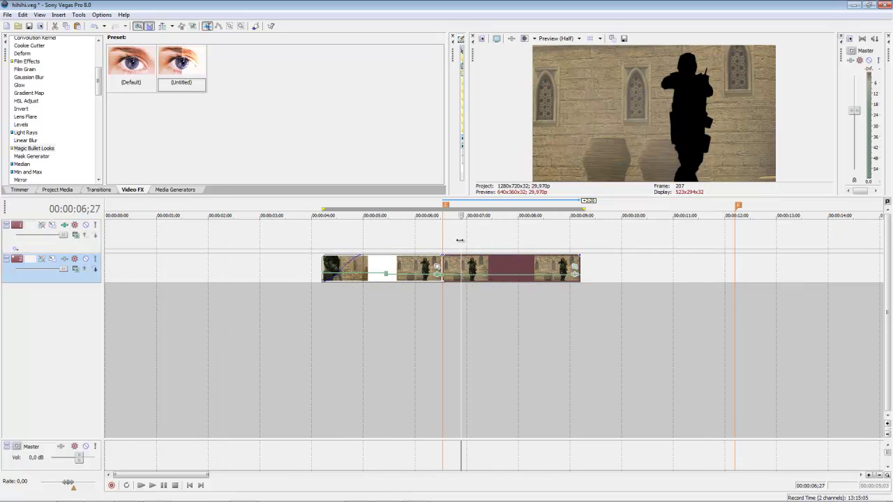
left_click(460, 242)
left_click(448, 285)
key("ctrl+v")
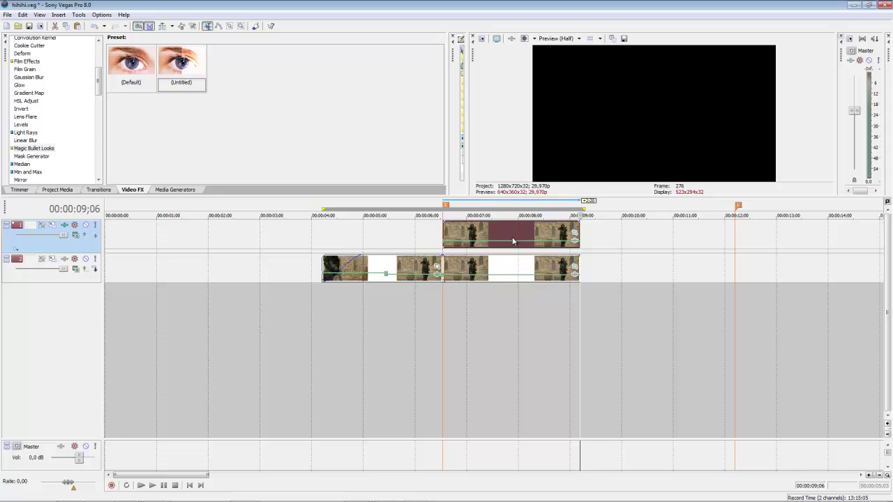
Step: Set the mask path mode of the copied clip on track 1 to Positive, close Event Pan/Crop, and check the composite
left_click(462, 234)
left_click(485, 231)
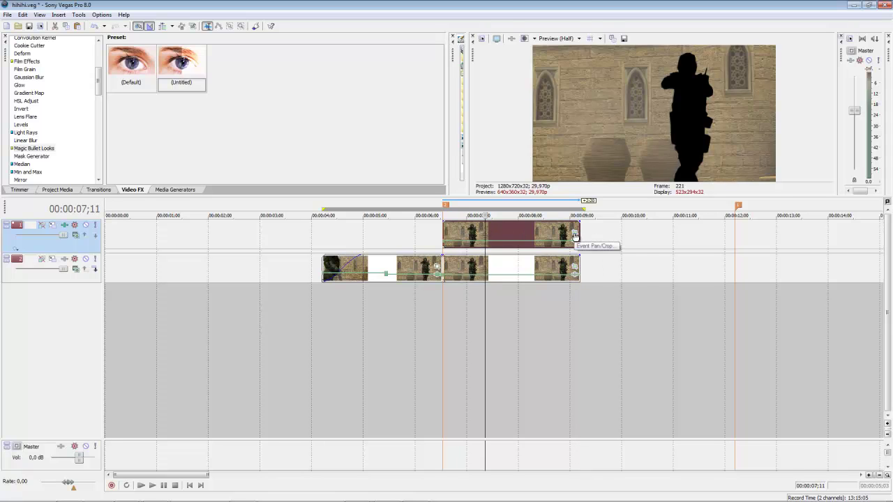
left_click(575, 236)
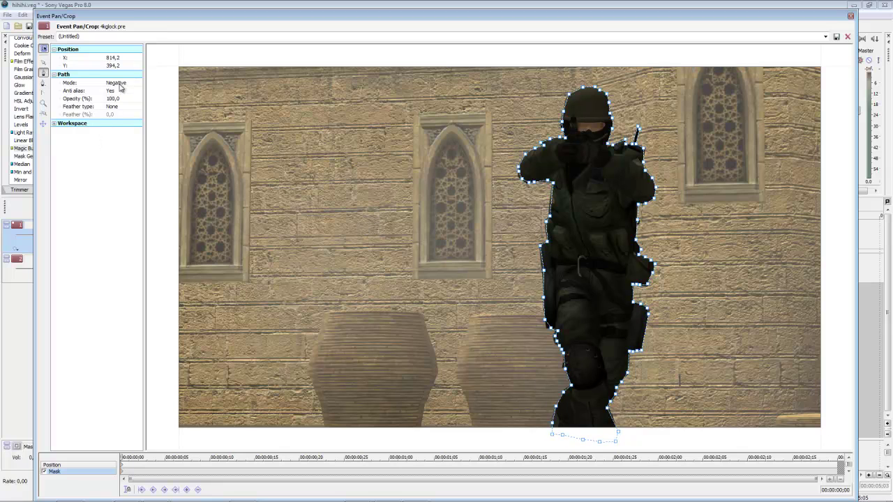
left_click(119, 85)
left_click(119, 90)
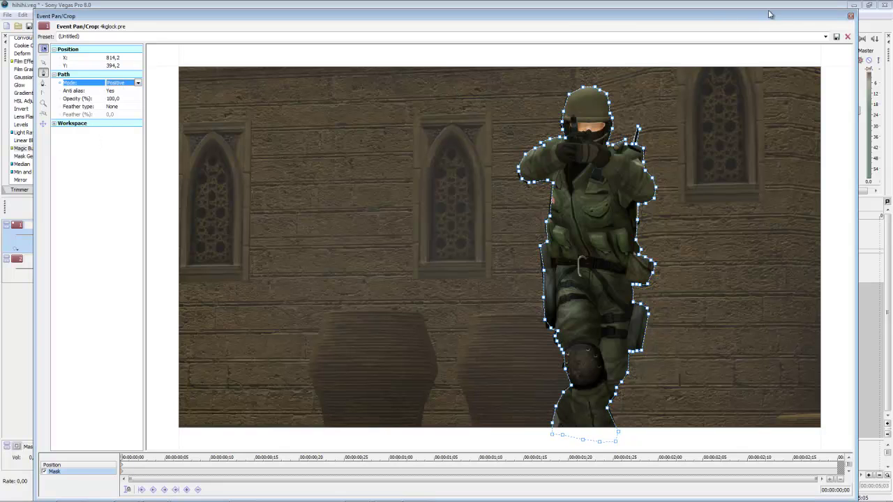
left_click(854, 18)
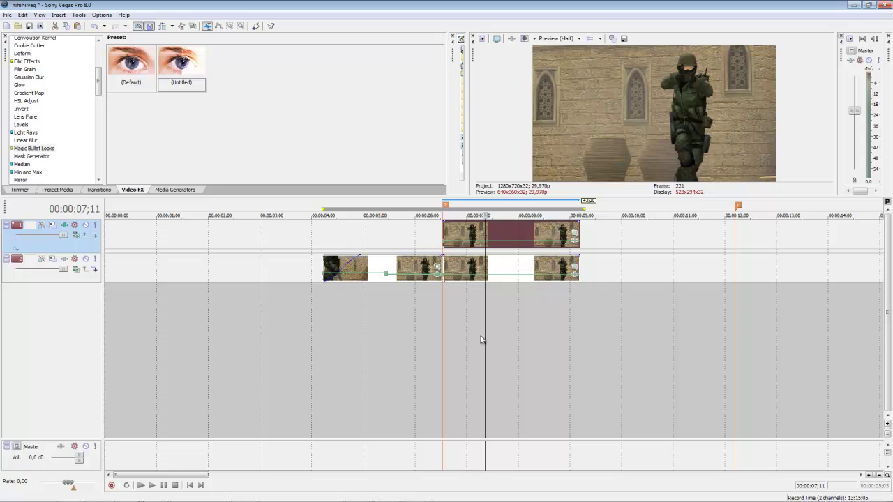
mouse_move(478, 329)
left_mouse_down()
mouse_move(542, 339)
mouse_move(496, 329)
left_mouse_up()
Step: Apply the TV Simulator effect's TV Look preset to the track 2 clip section starting at 00:00:06;16
scroll(46, 147, "down", 15)
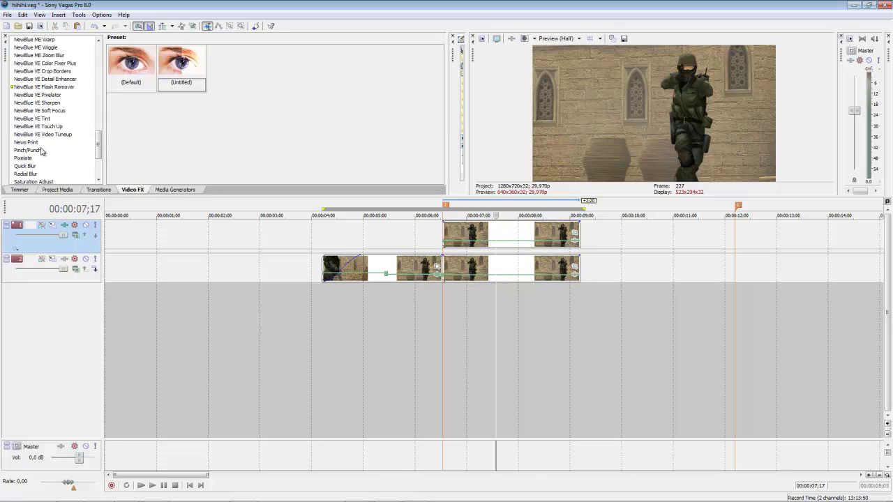
left_click(30, 154)
left_click_drag(133, 80, 279, 157)
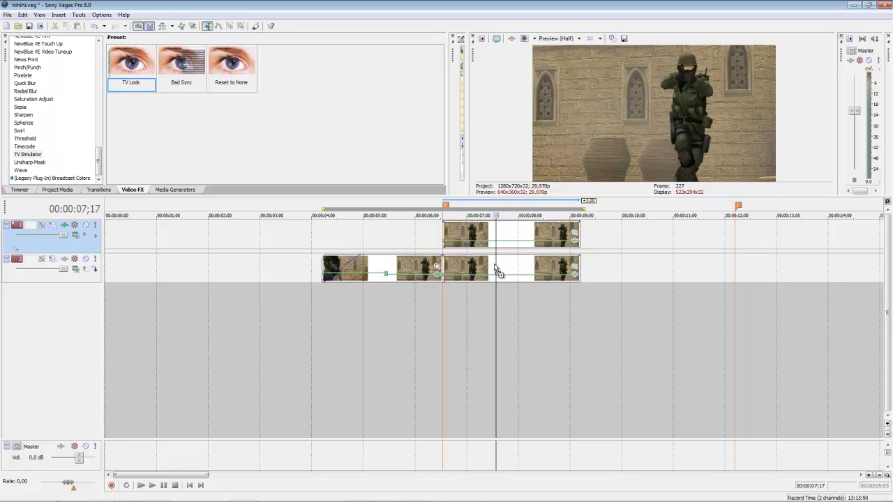
left_click_drag(495, 267, 495, 268)
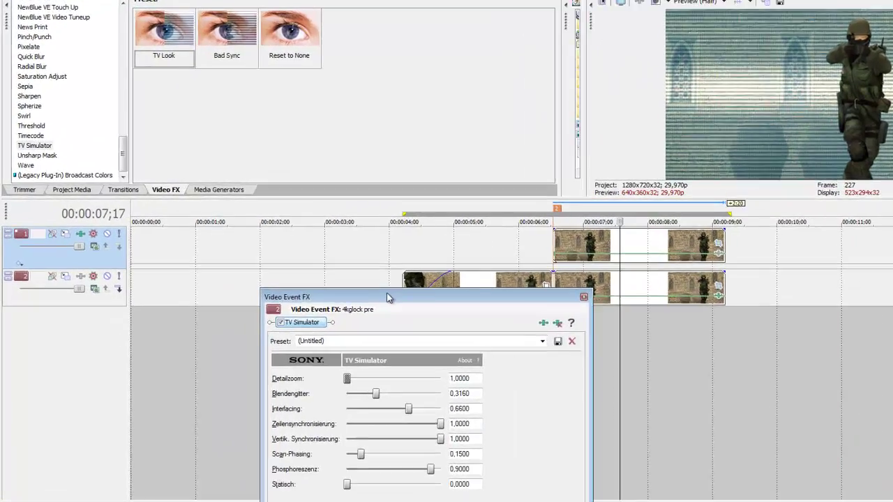
Step: Set the TV Simulator's Blendengitter, Interlacing and Statisch to 0, Scan-Phasing to 0.2480 and Phosphoreszenz to 1.0000
left_click_drag(311, 274, 226, 124)
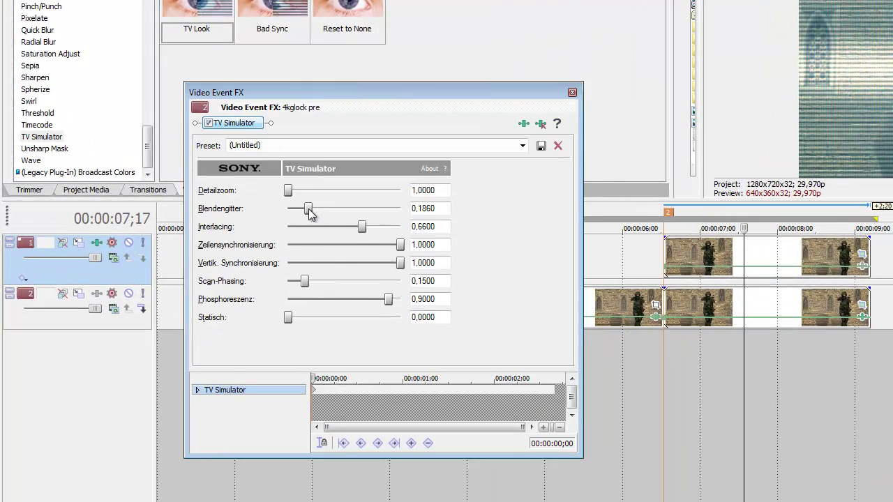
left_click_drag(308, 209, 264, 221)
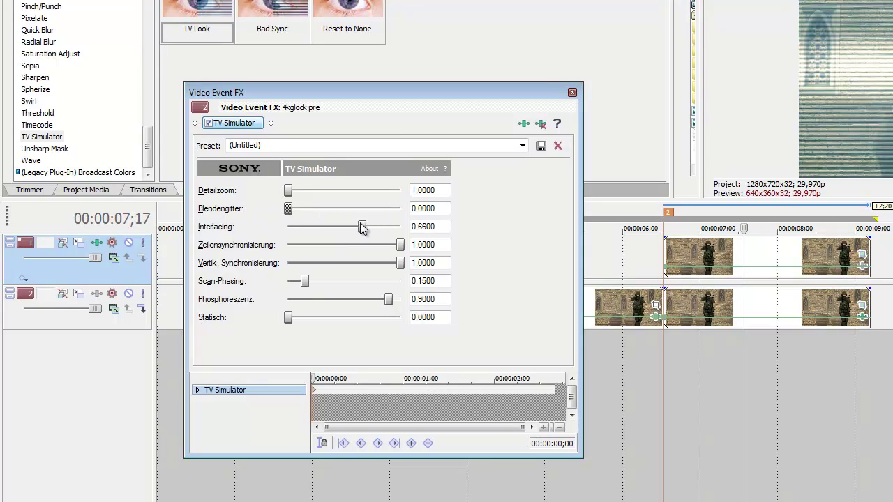
left_click_drag(349, 229, 280, 227)
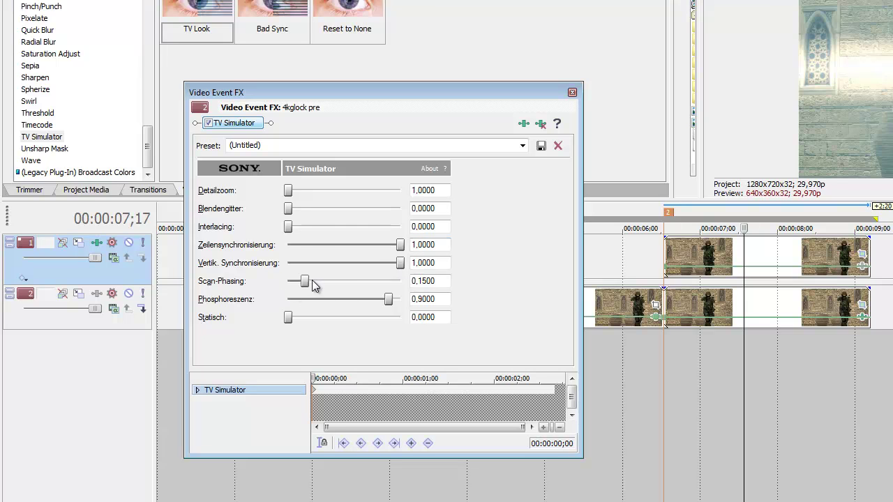
mouse_move(306, 280)
left_mouse_down()
mouse_move(401, 282)
mouse_move(306, 277)
left_mouse_up()
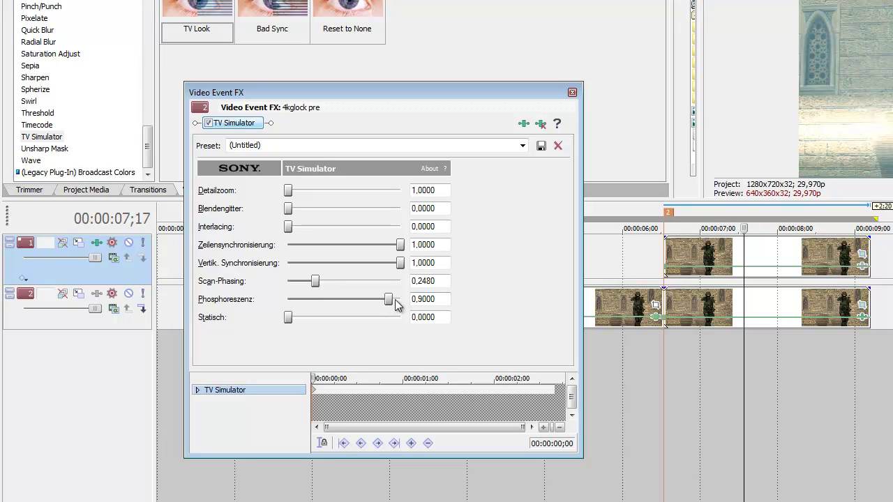
left_click_drag(389, 306, 421, 301)
left_click_drag(314, 317, 275, 321)
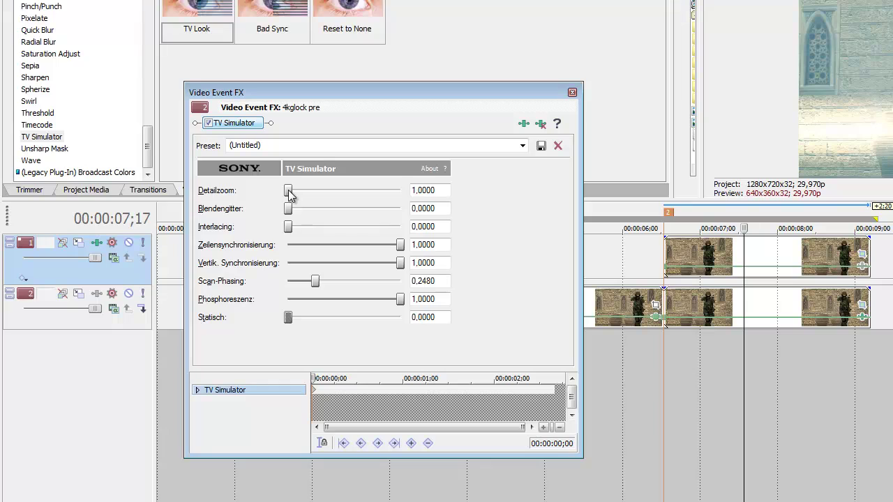
Step: Set the TV Simulator's Detailzoom to 2.3960 and Scan-Phasing to 0.1240, preview the background, and close the effect window
left_click_drag(293, 195, 331, 195)
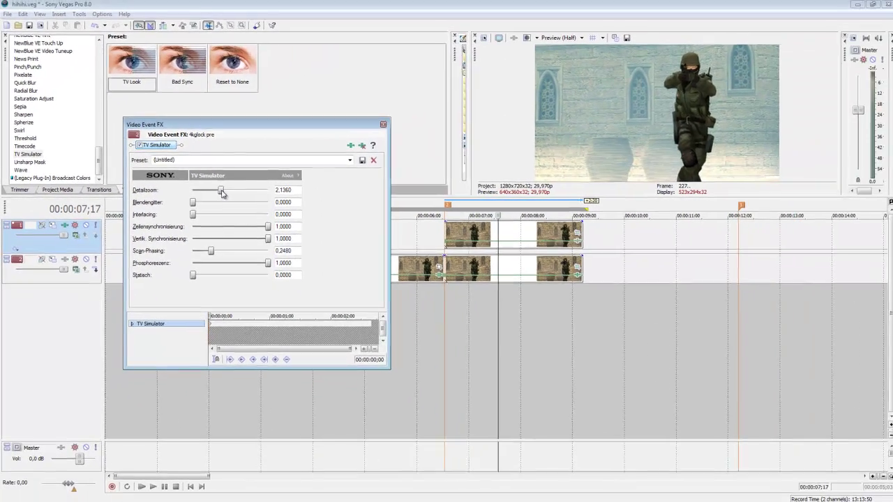
left_click_drag(222, 194, 223, 194)
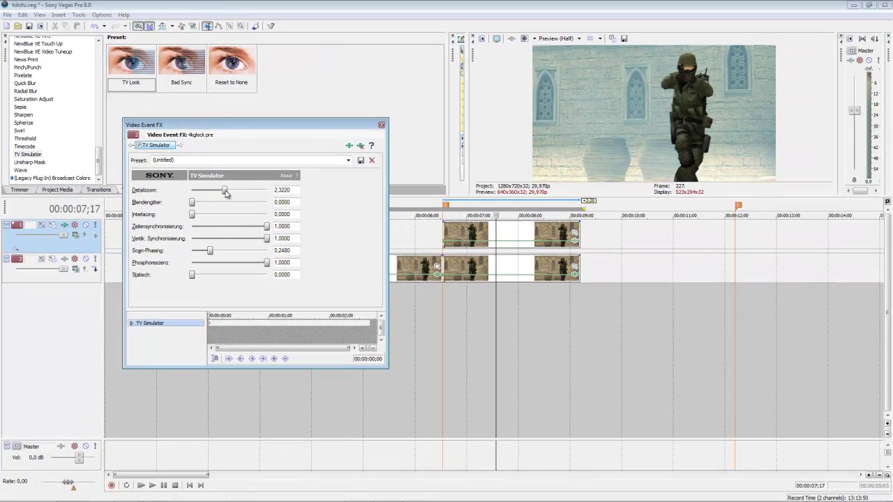
left_click(443, 307)
mouse_move(442, 305)
left_mouse_down()
mouse_move(563, 304)
mouse_move(467, 305)
left_mouse_up()
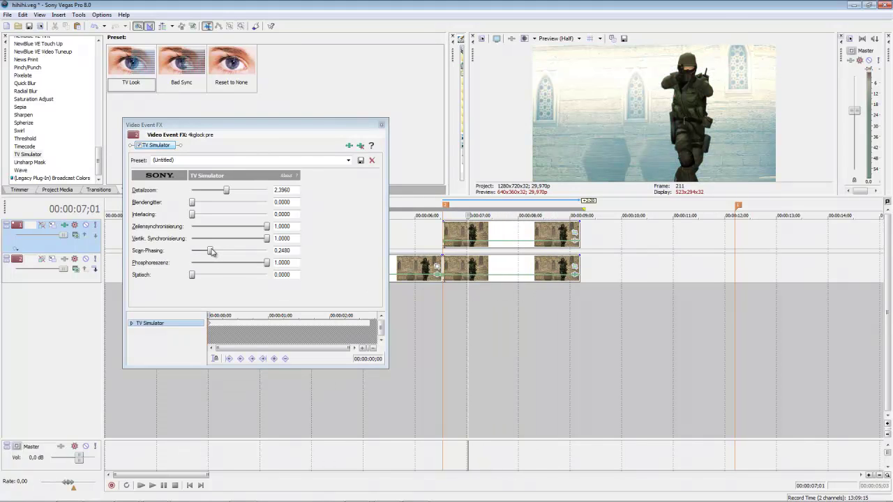
left_click_drag(212, 253, 200, 251)
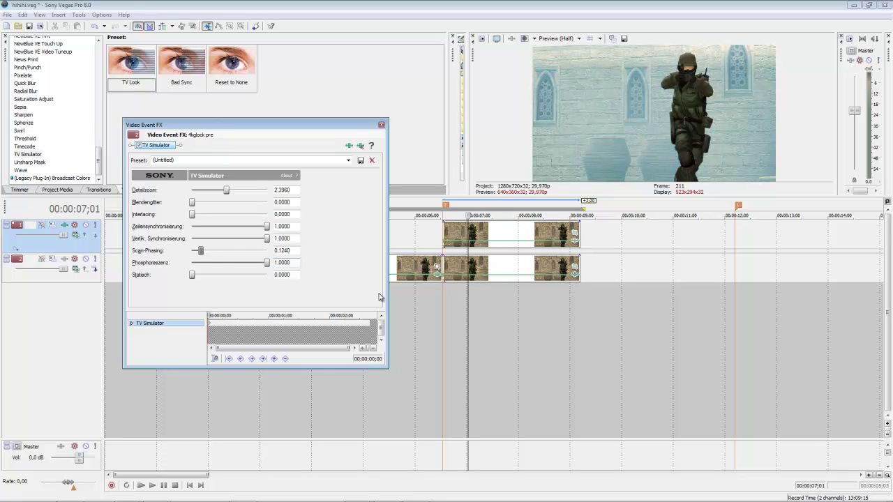
left_click_drag(439, 327, 498, 328)
left_click(383, 126)
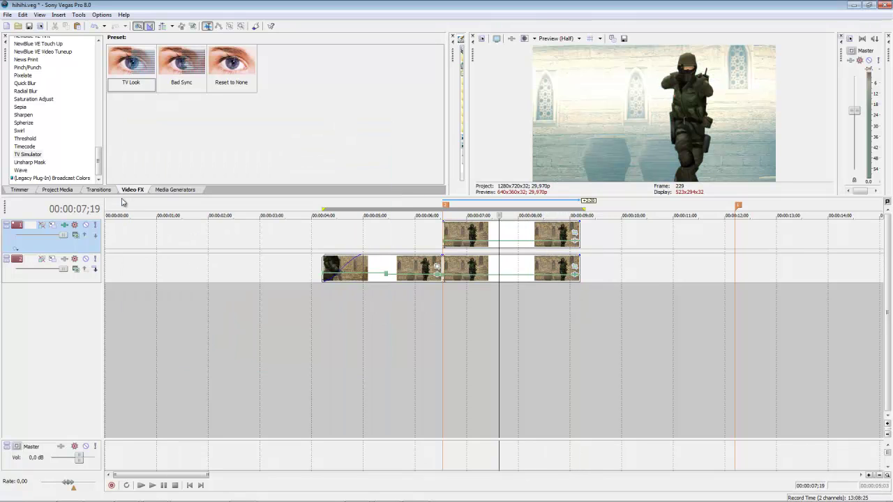
Step: Add Magic Bullet Looks with the (Untitled) preset to the masked background section on track 2
scroll(31, 150, "up", 15)
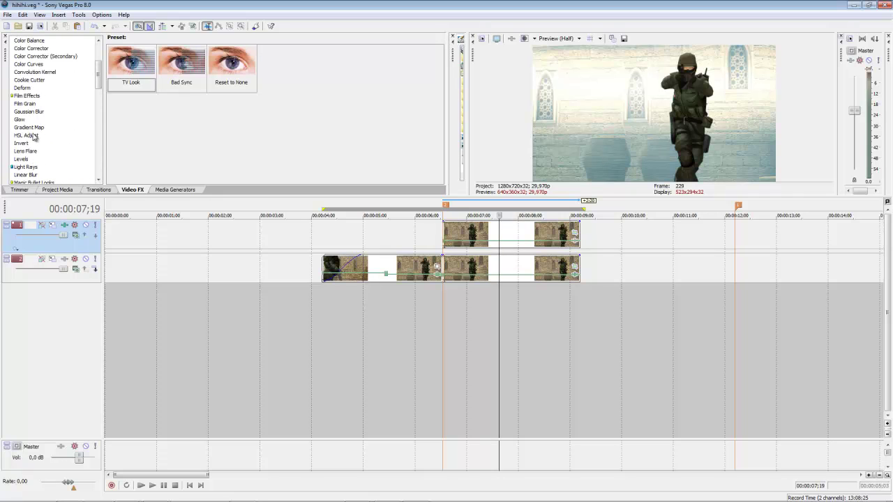
scroll(28, 148, "down", 3)
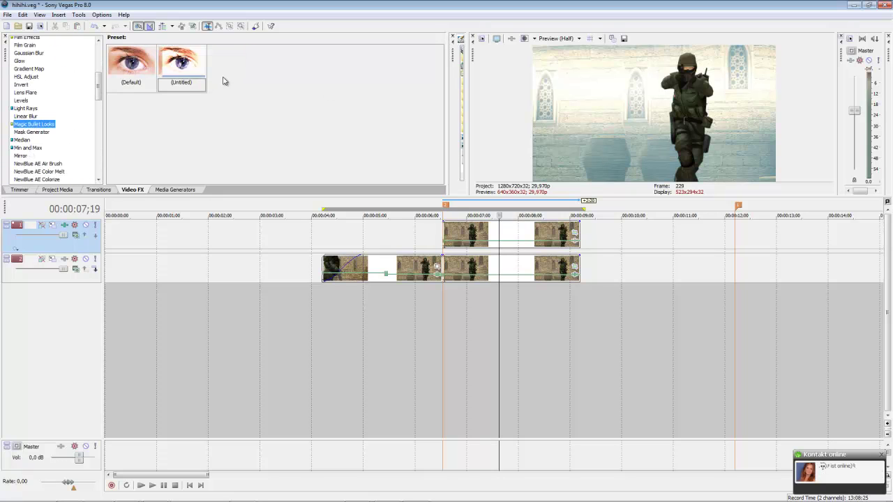
left_click_drag(183, 70, 402, 218)
left_click_drag(478, 259, 478, 259)
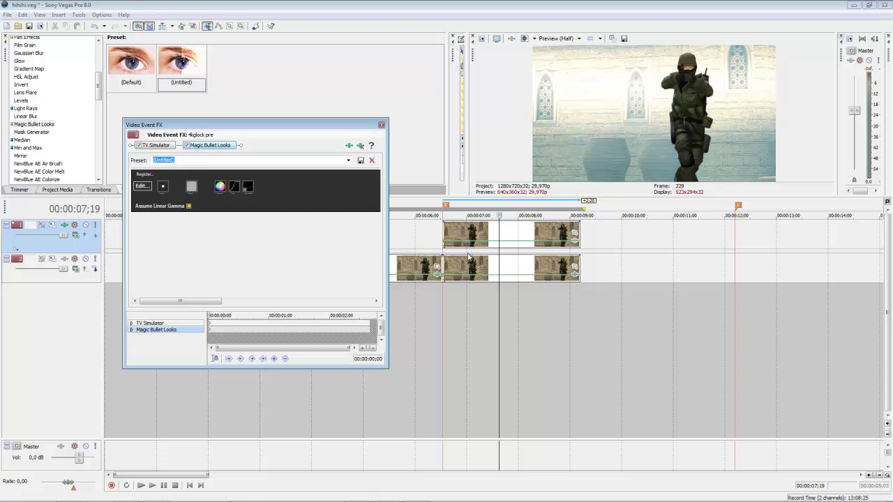
Step: Preview the graded section from 00:00:06;16 past its end, and close the Video Event FX window
left_click(472, 307)
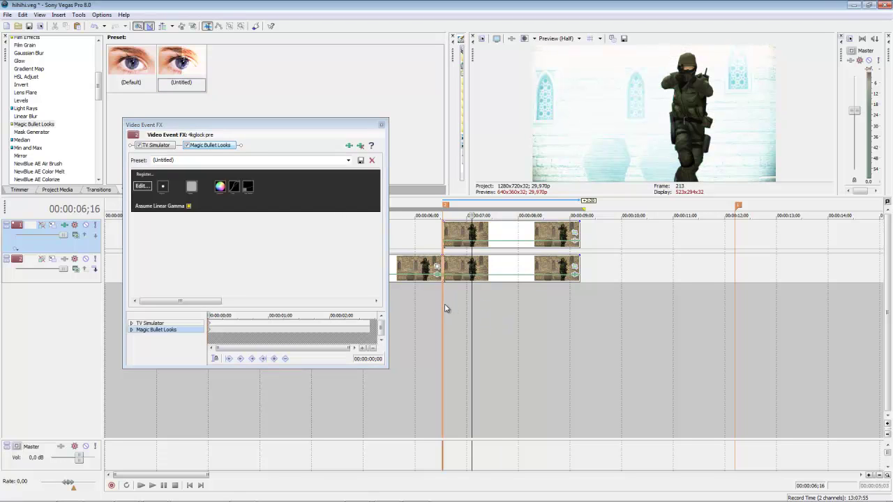
left_click(431, 315)
left_click(441, 303)
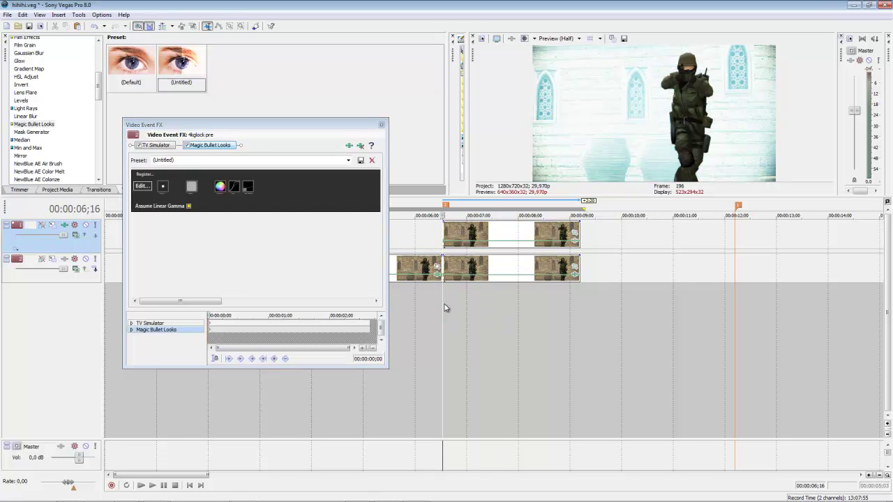
double_click(443, 308)
left_click(444, 308)
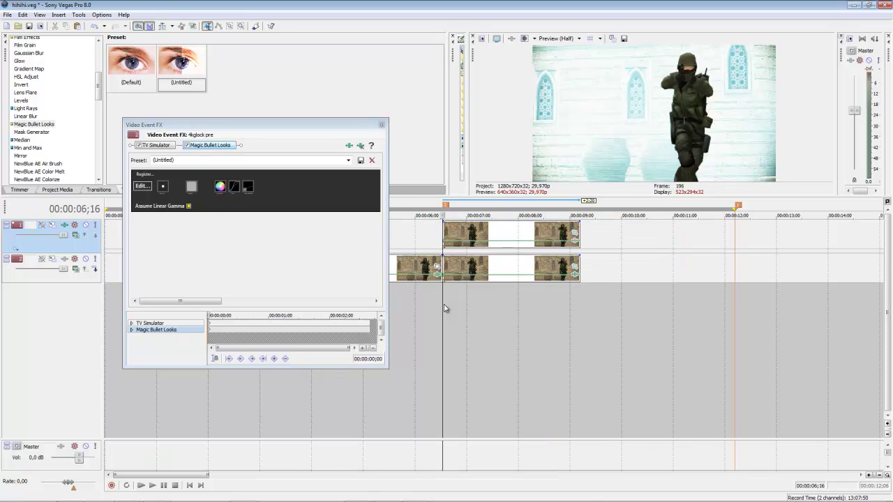
left_click_drag(442, 308, 591, 310)
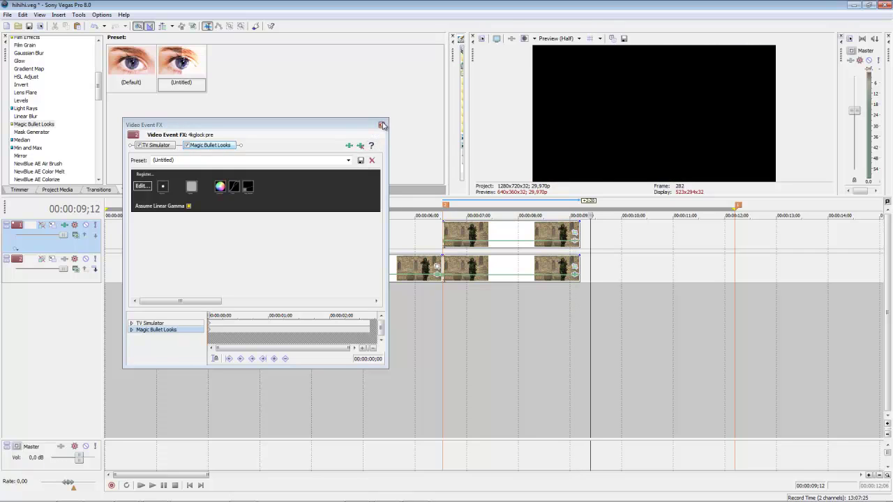
left_click(381, 126)
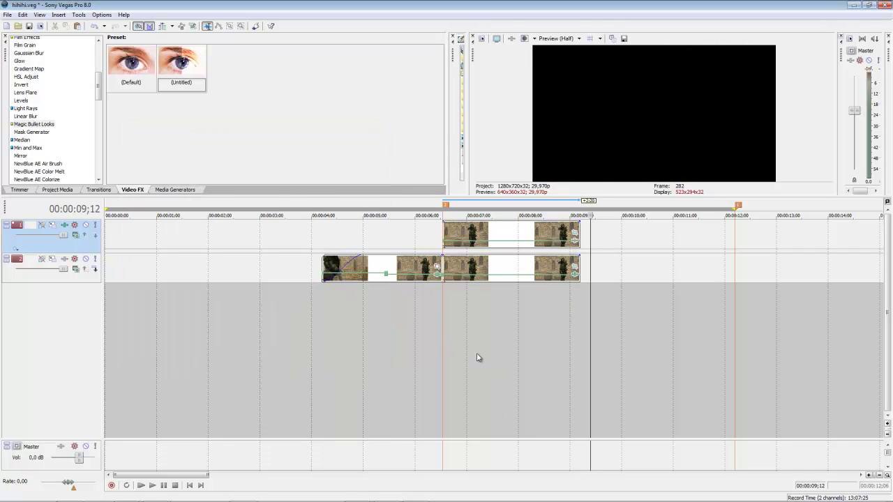
Step: Apply Magic Bullet Looks with the (Untitled) preset to the first clip on track 2, close the effect window, and preview it
left_click(435, 347)
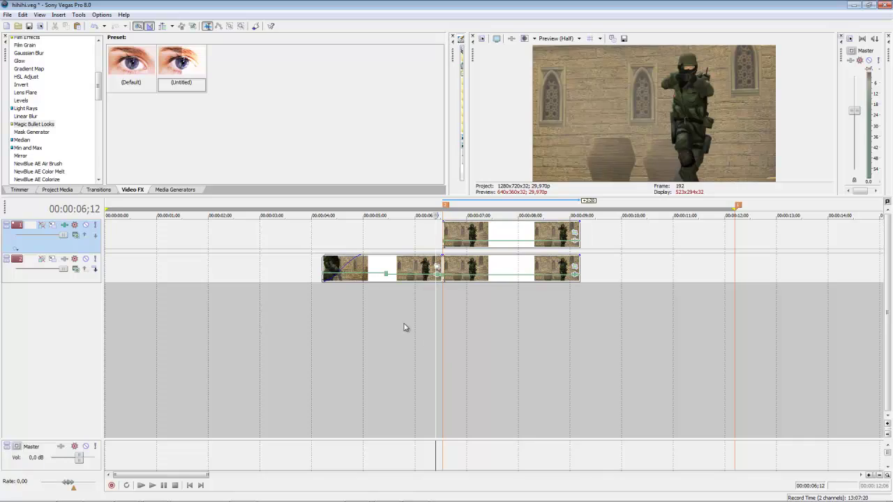
left_click(361, 298)
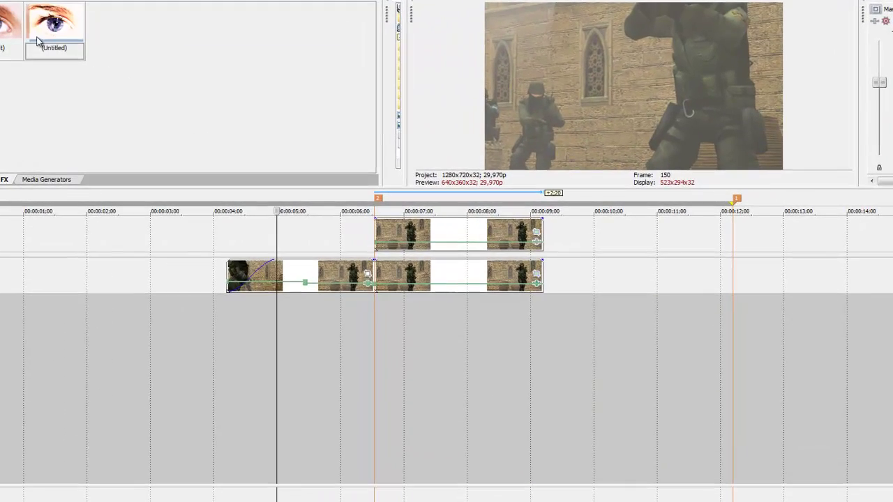
left_click_drag(118, 46, 345, 281)
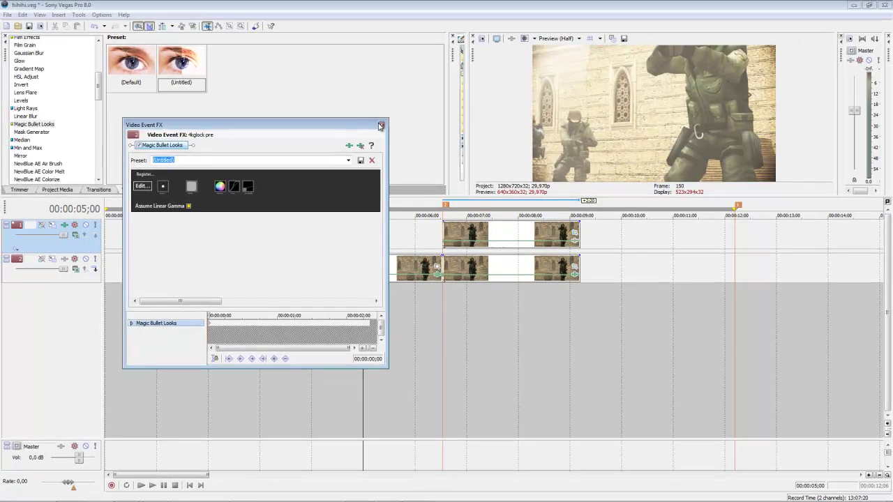
left_click(339, 112)
left_click(396, 345)
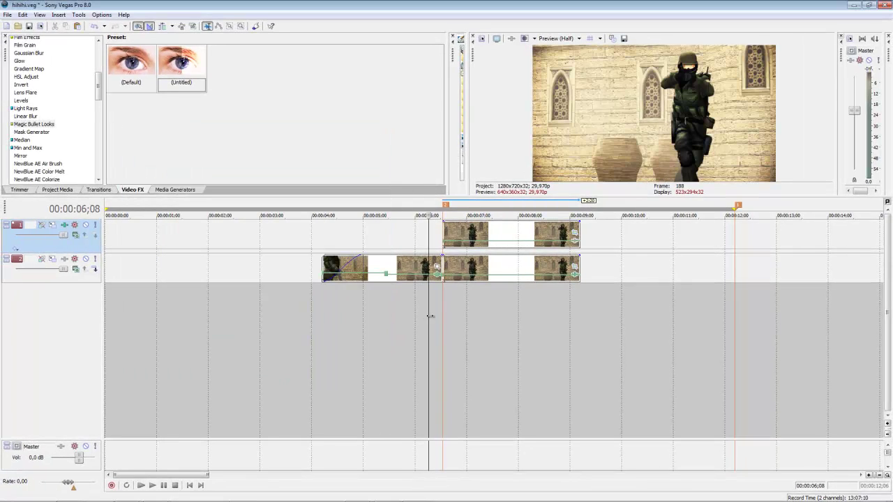